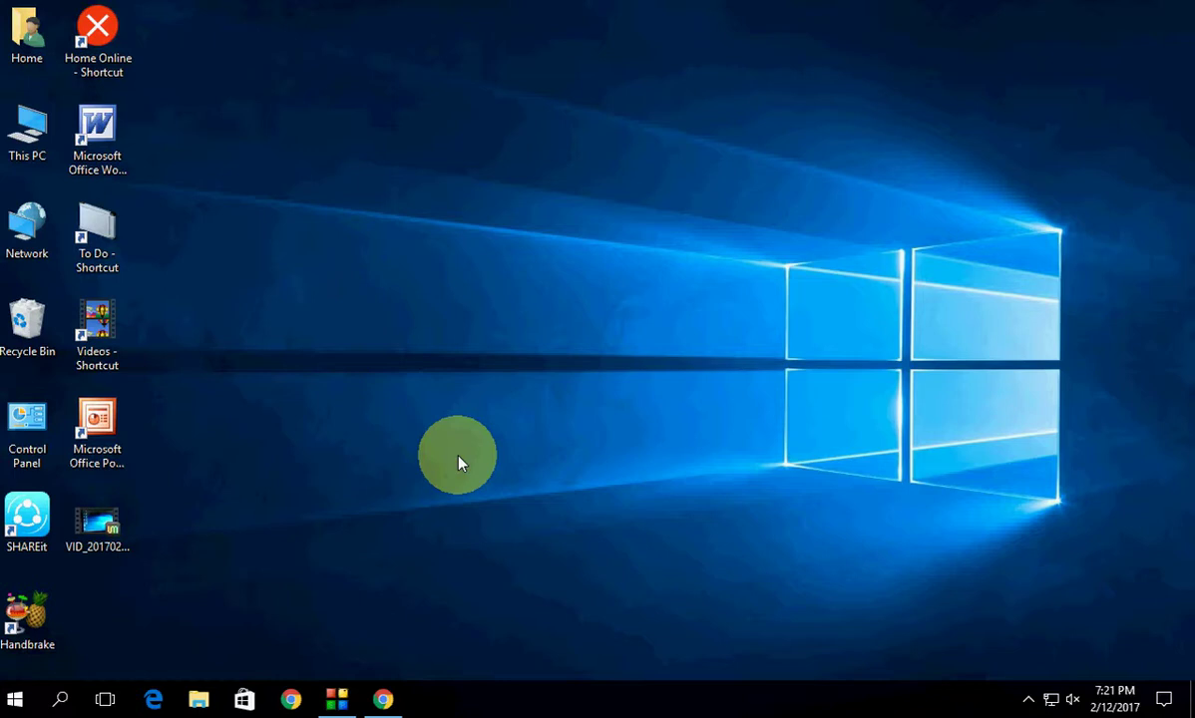
View the handbrake.fr home page tab in Chrome, then minimize the browser
click(383, 699)
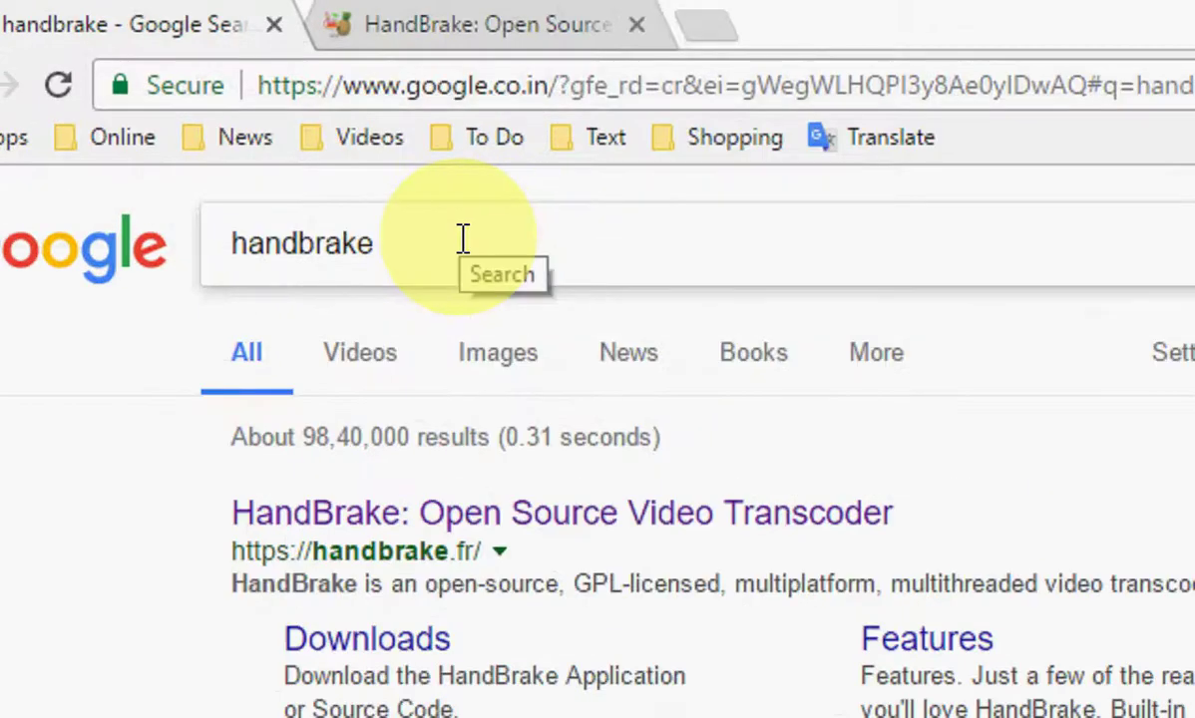
click(465, 25)
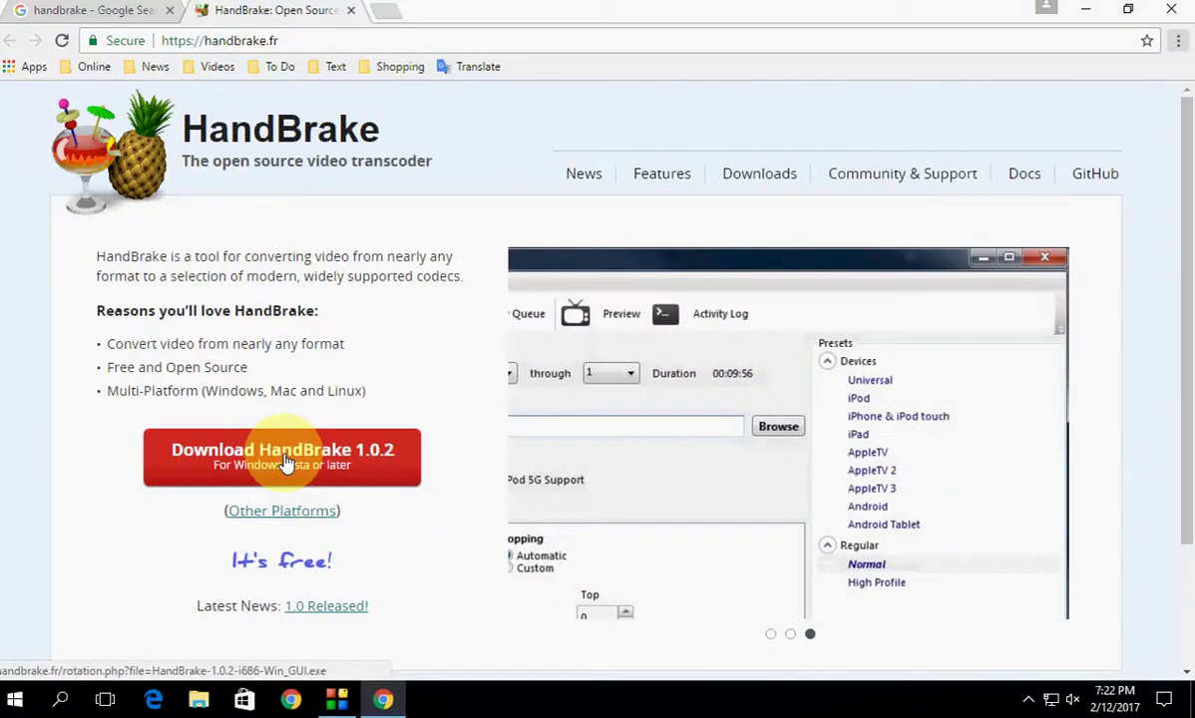
click(1085, 9)
Refresh the desktop, center VID_20170212_191133664 and view its 43.8 MB size in Properties
right_click(312, 153)
click(359, 212)
drag(105, 525, 319, 240)
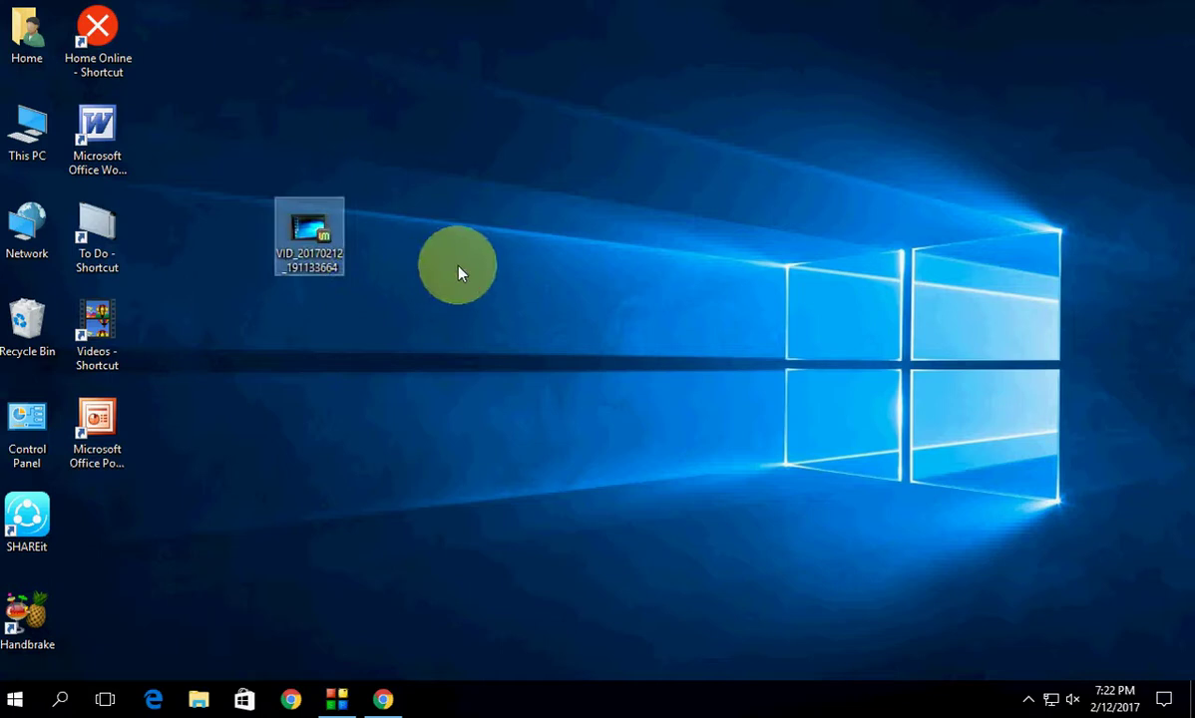
right_click(309, 245)
click(400, 636)
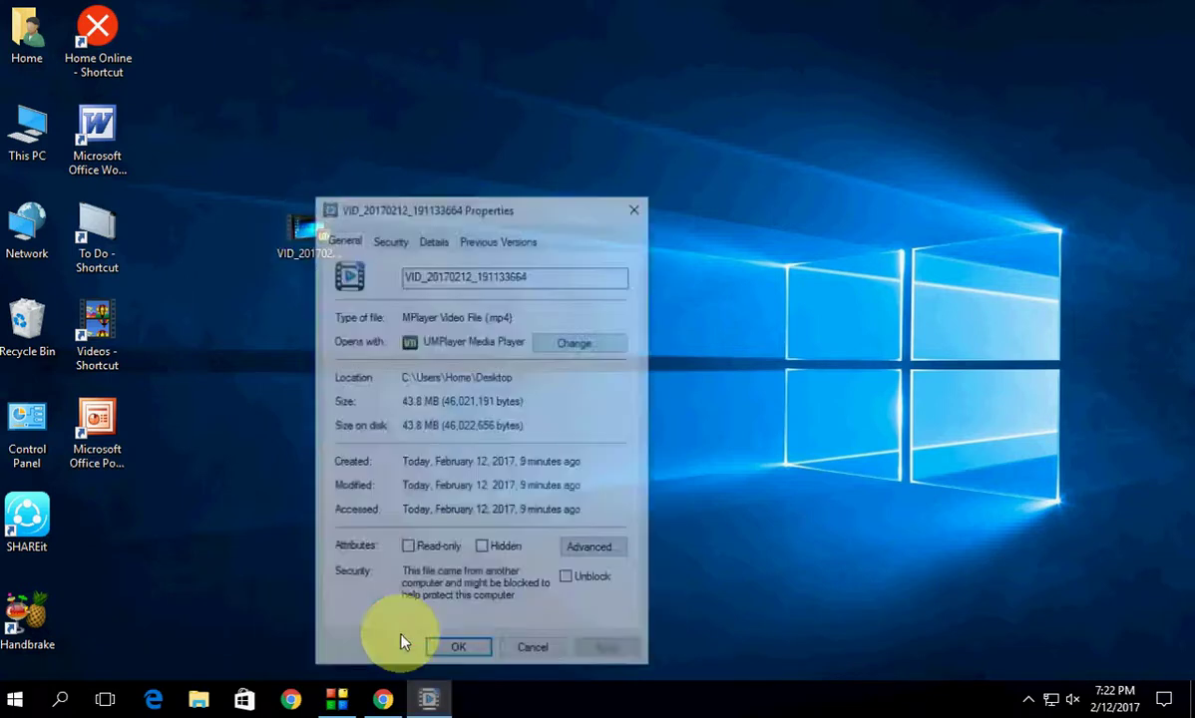
drag(459, 205, 501, 149)
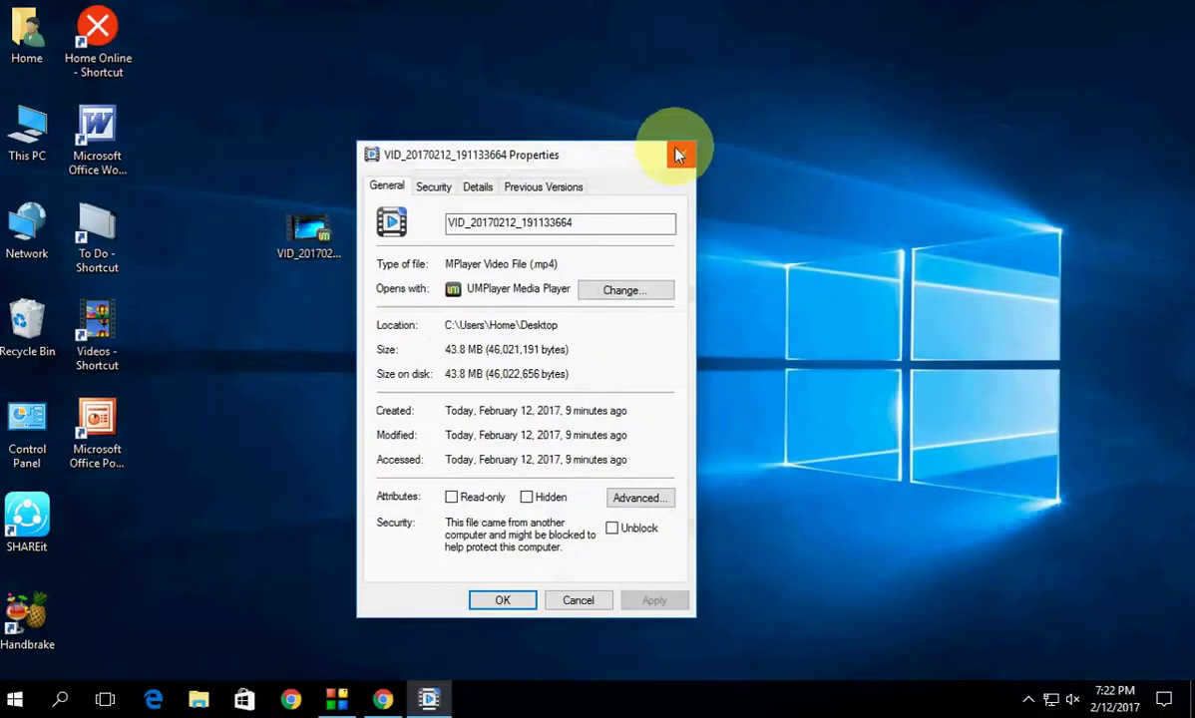
Close Properties, launch HandBrake and drag VID_20170212_191133664 into it as the source
click(677, 154)
double_click(26, 613)
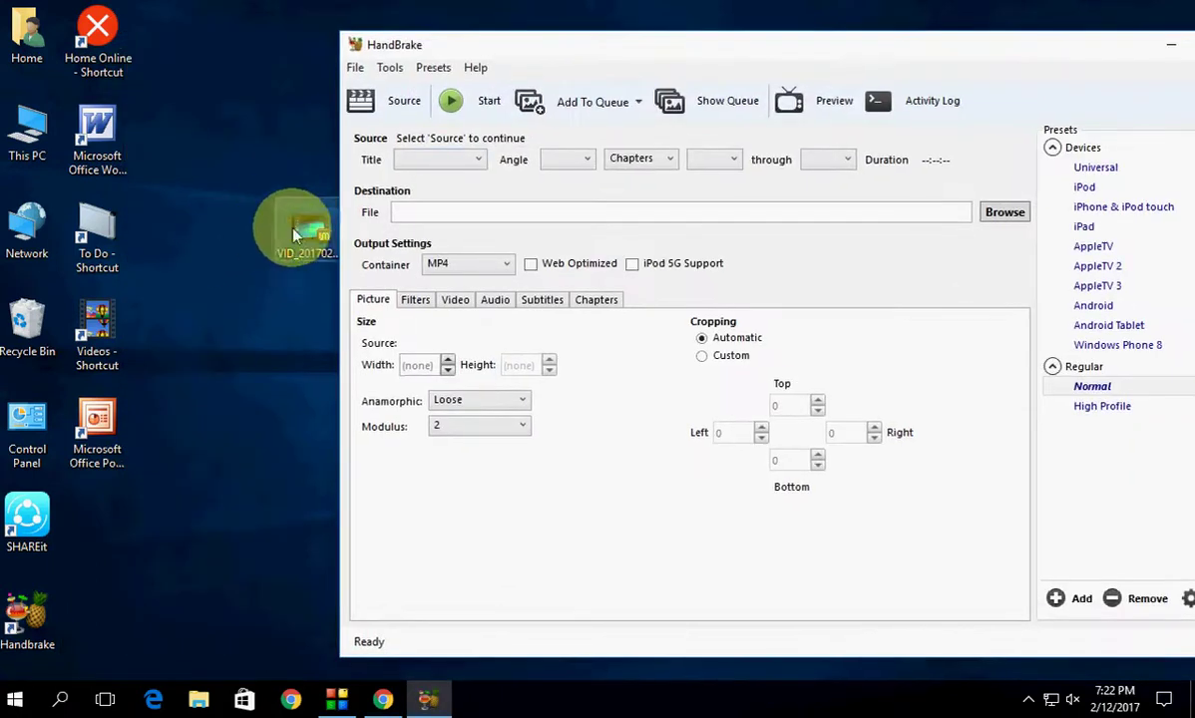
drag(304, 234, 165, 329)
drag(479, 48, 430, 49)
drag(168, 325, 502, 259)
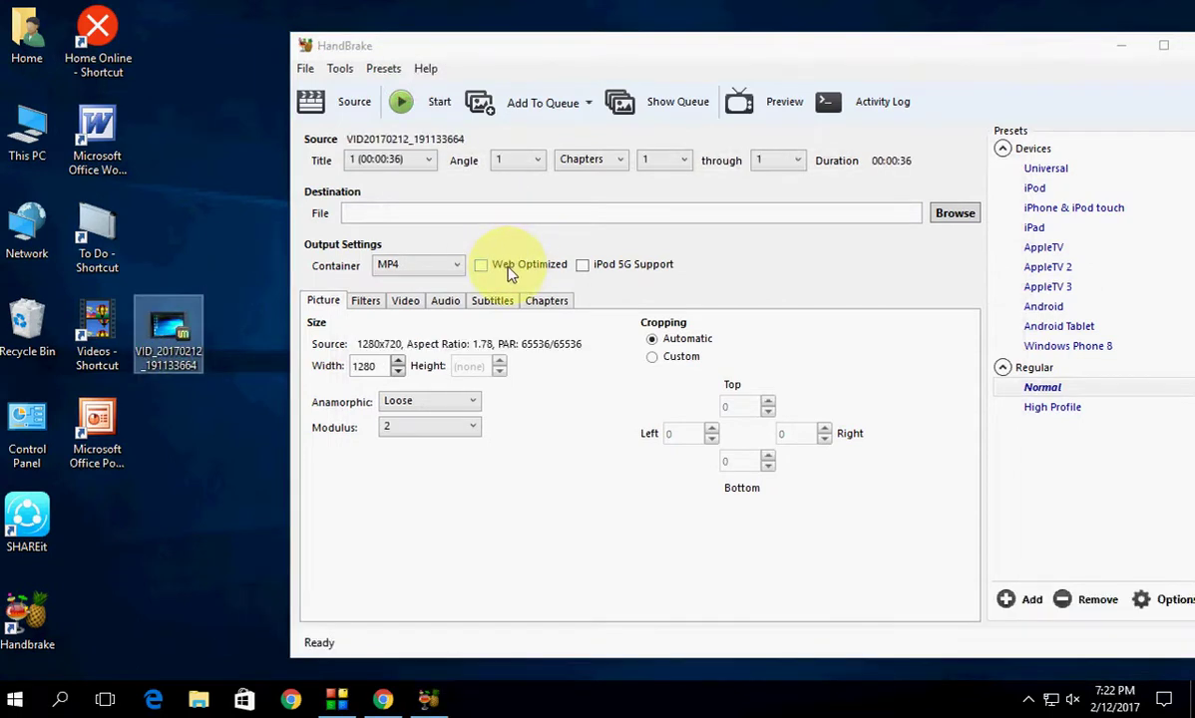
Enable Web Optimized and set the output file to testing.mp4 on the Desktop
click(480, 265)
click(957, 215)
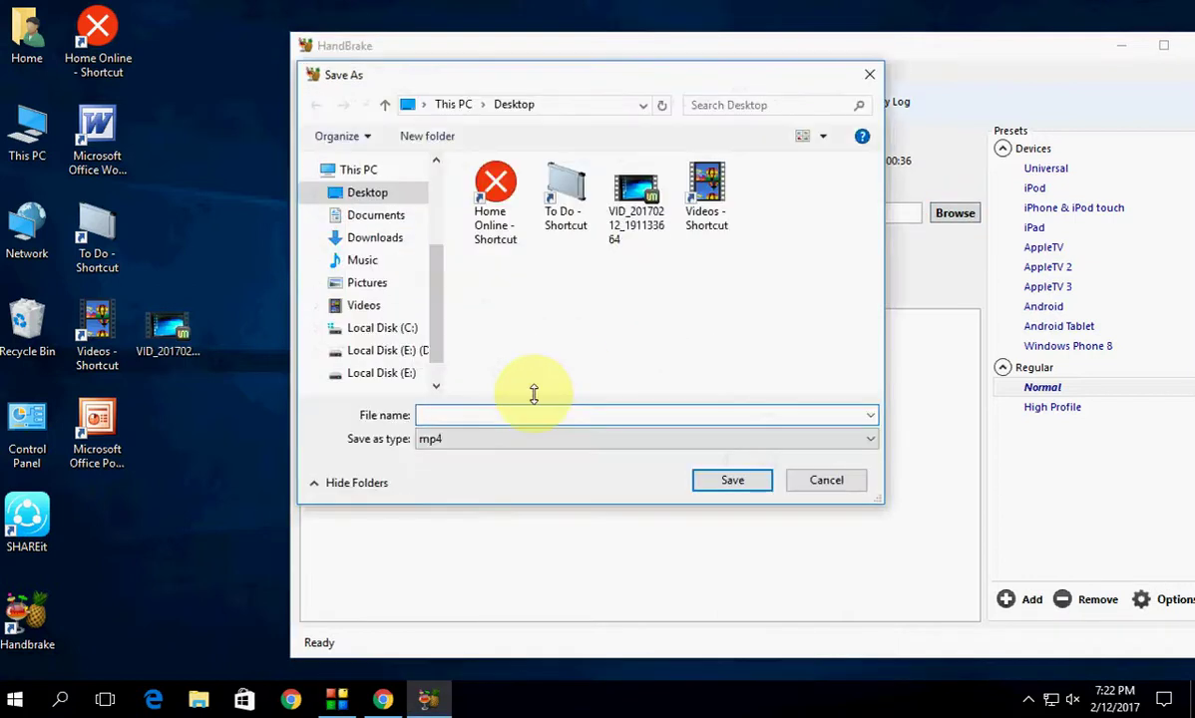
text(testing)
click(709, 482)
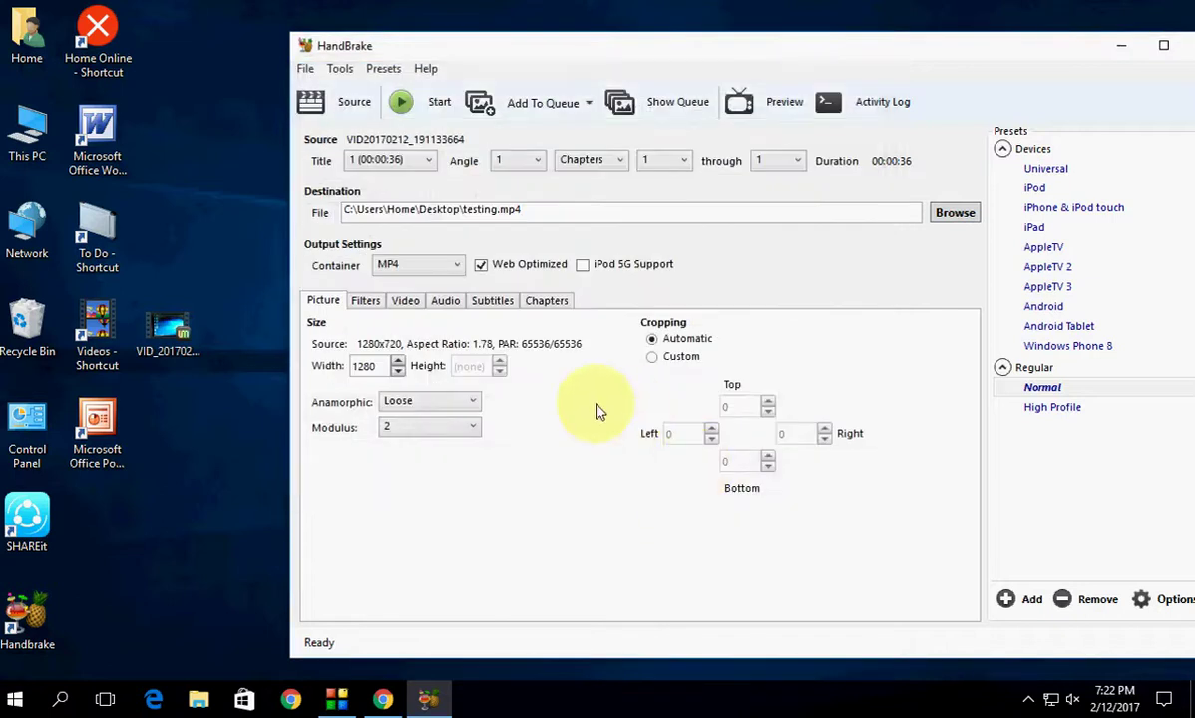
Set the English audio track's gain to 8, then remove the track entirely
click(446, 301)
click(908, 391)
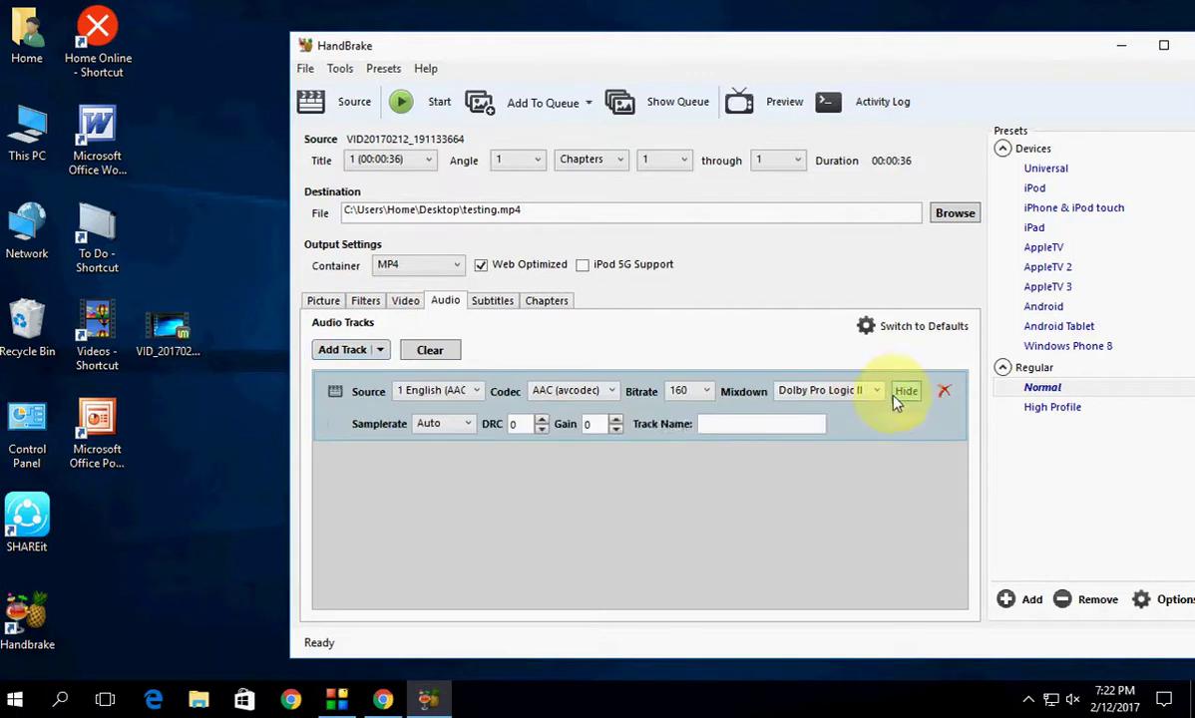
click(570, 436)
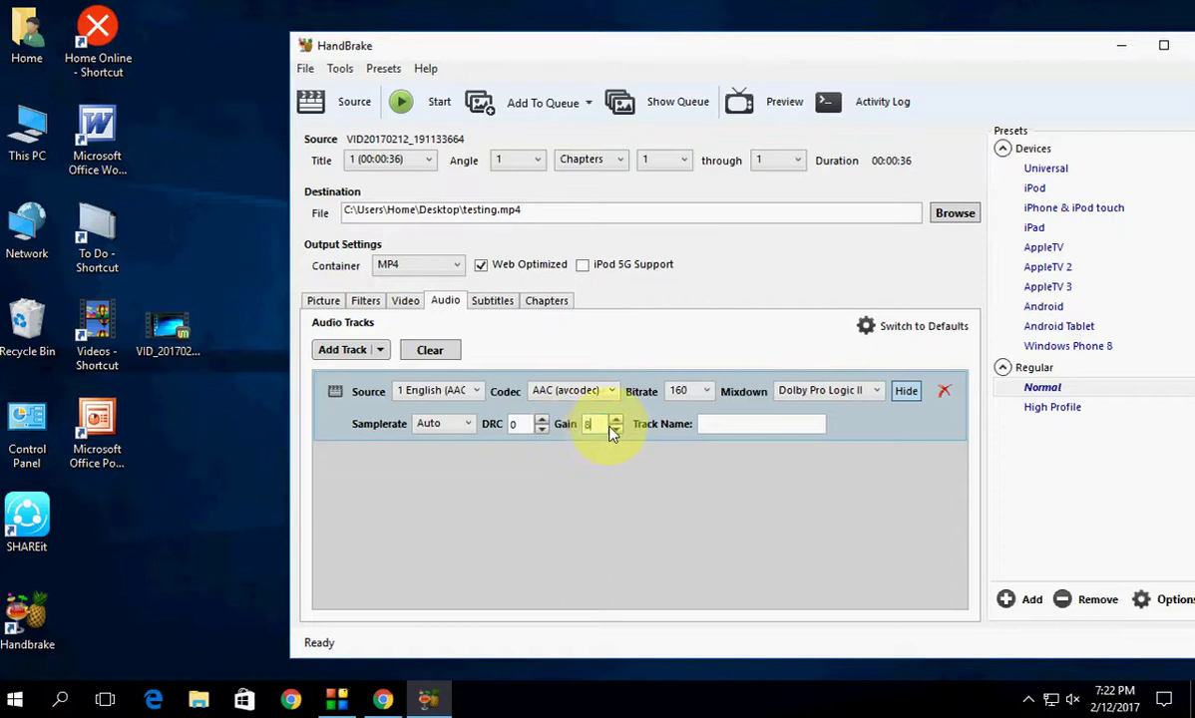
text(8)
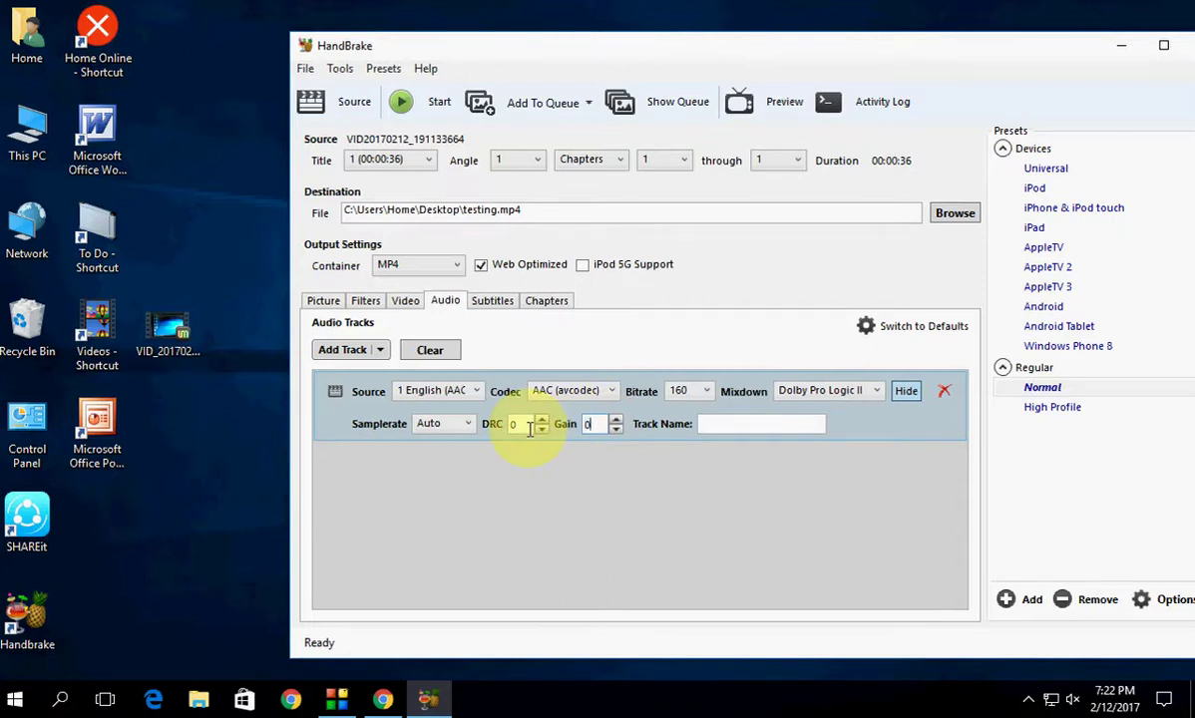
click(944, 390)
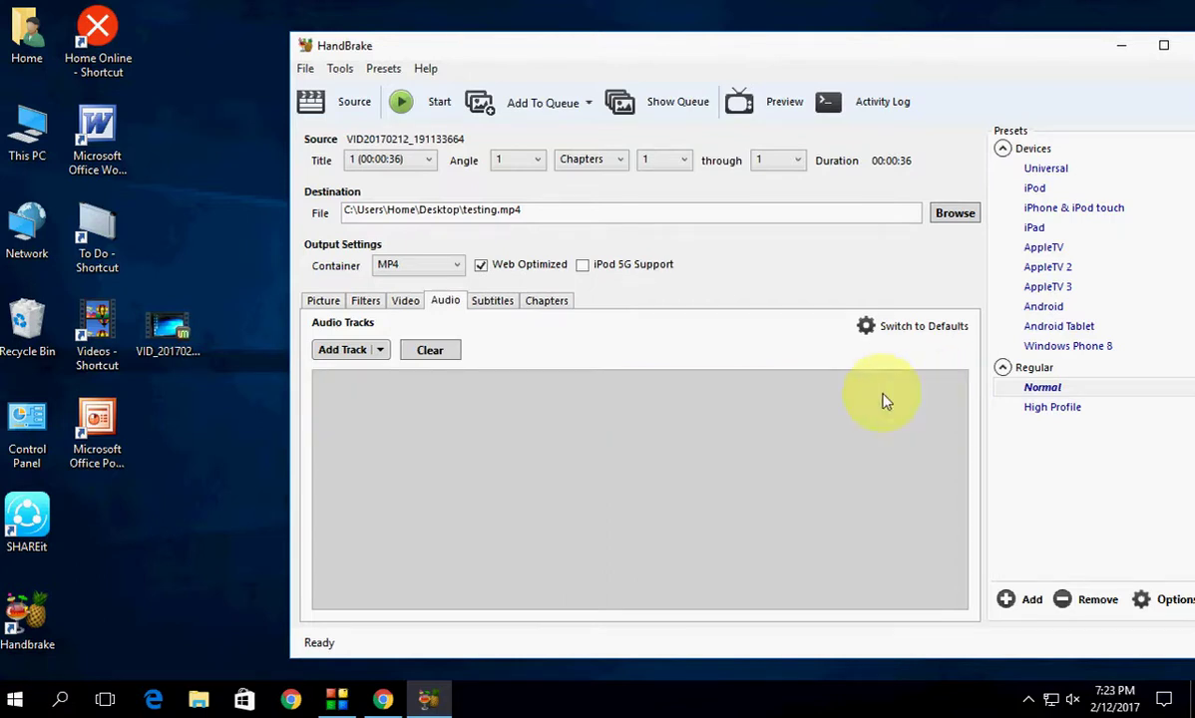
Encode to testing.mp4, wait for the queue to finish, then close HandBrake
click(433, 117)
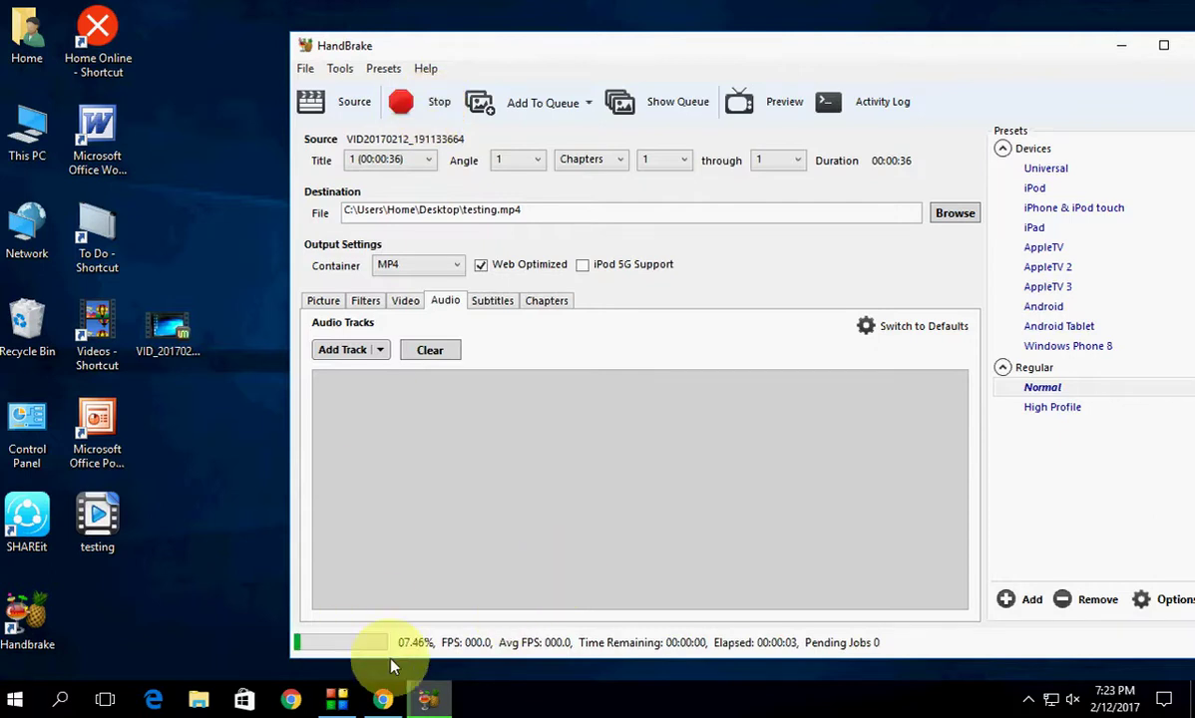
drag(947, 45, 853, 38)
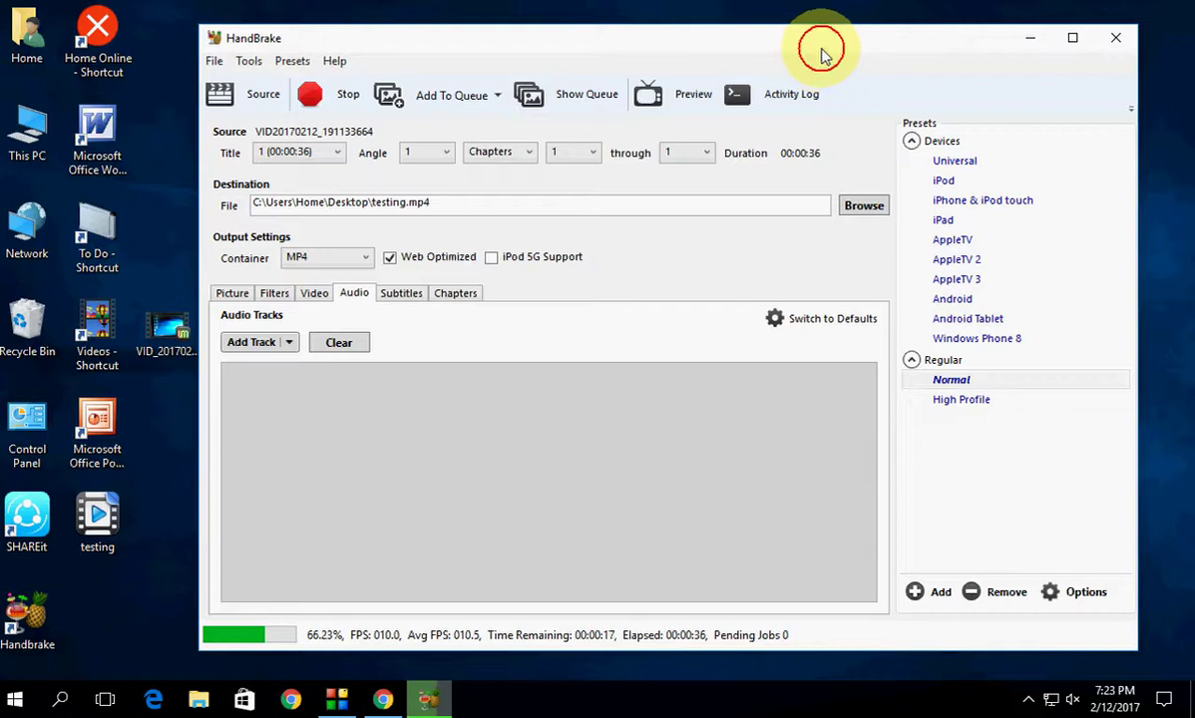
drag(822, 48, 835, 44)
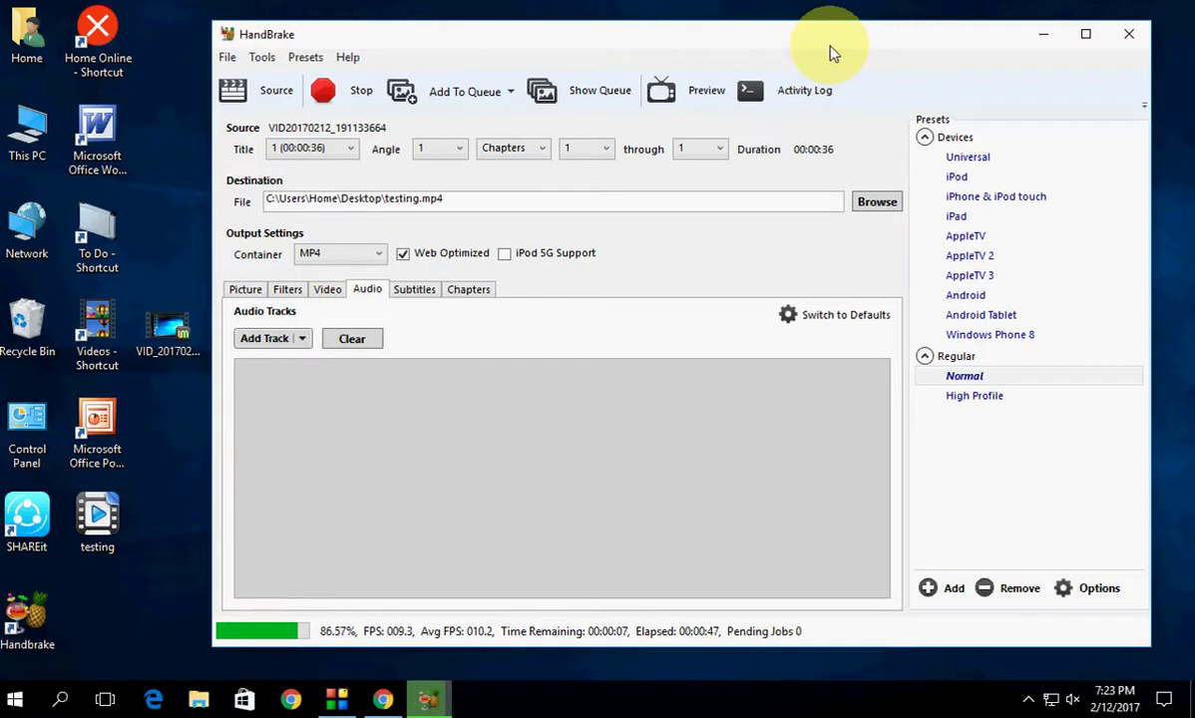
drag(829, 46, 820, 47)
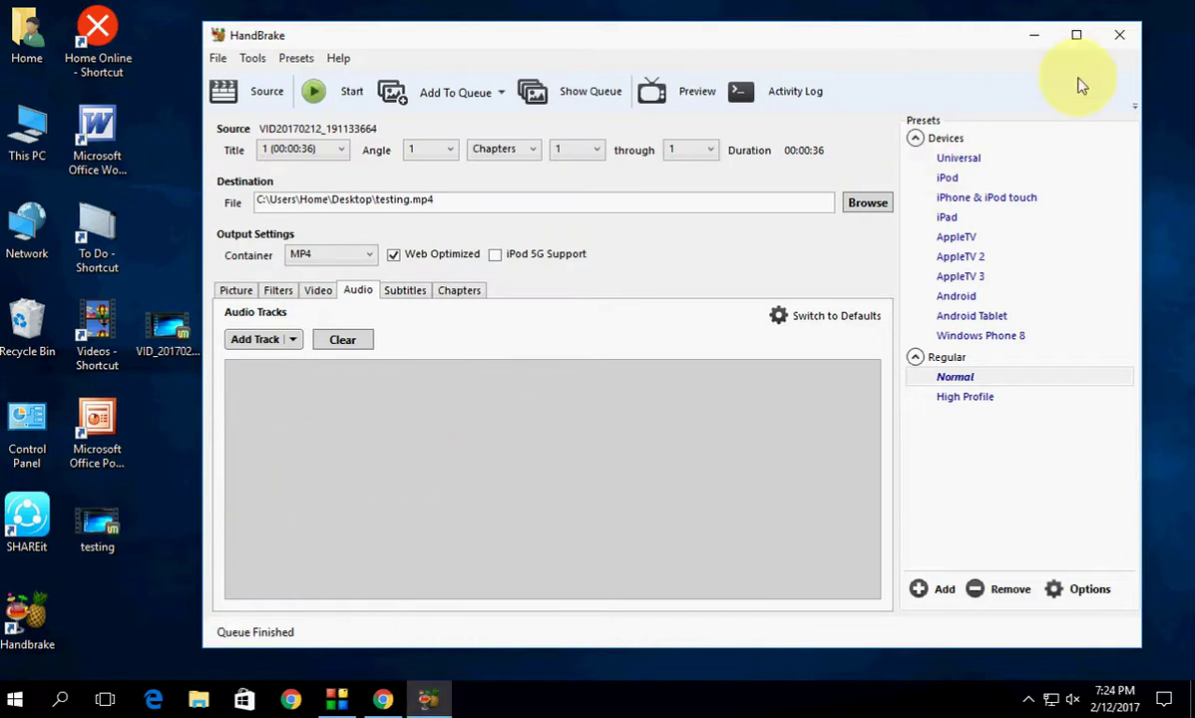
click(1112, 42)
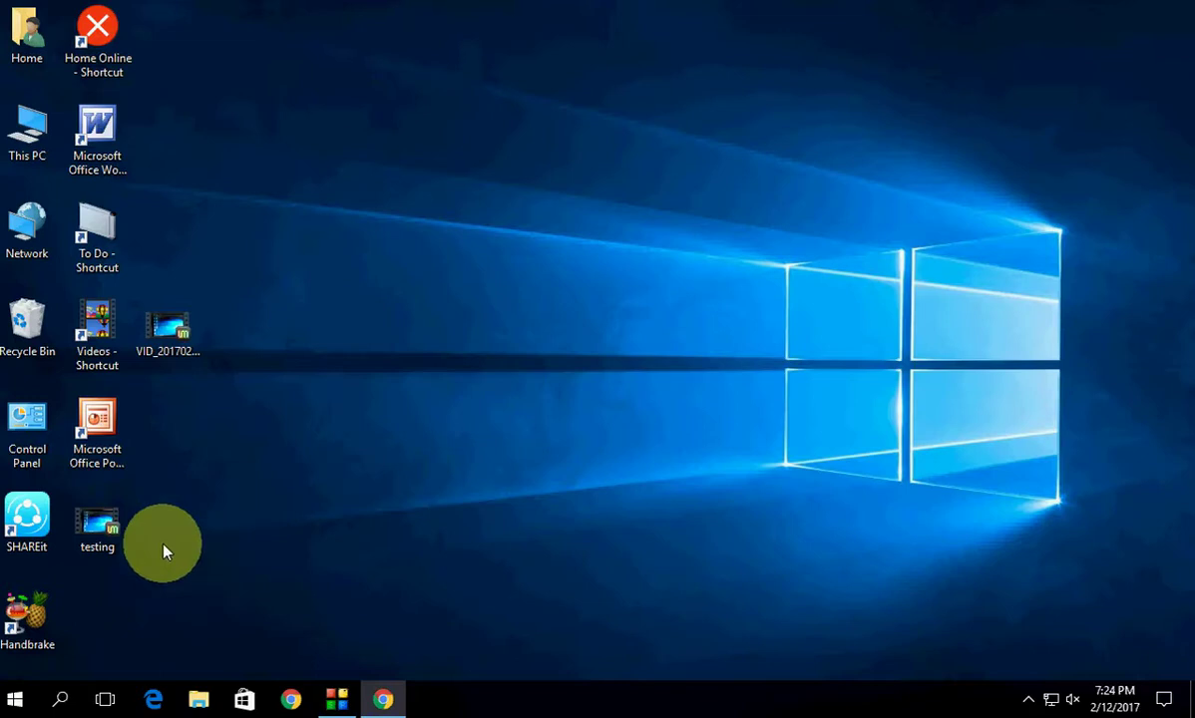
Confirm testing.mp4 is 15.3 MB in Properties, then open the original video in VLC
drag(97, 523, 447, 339)
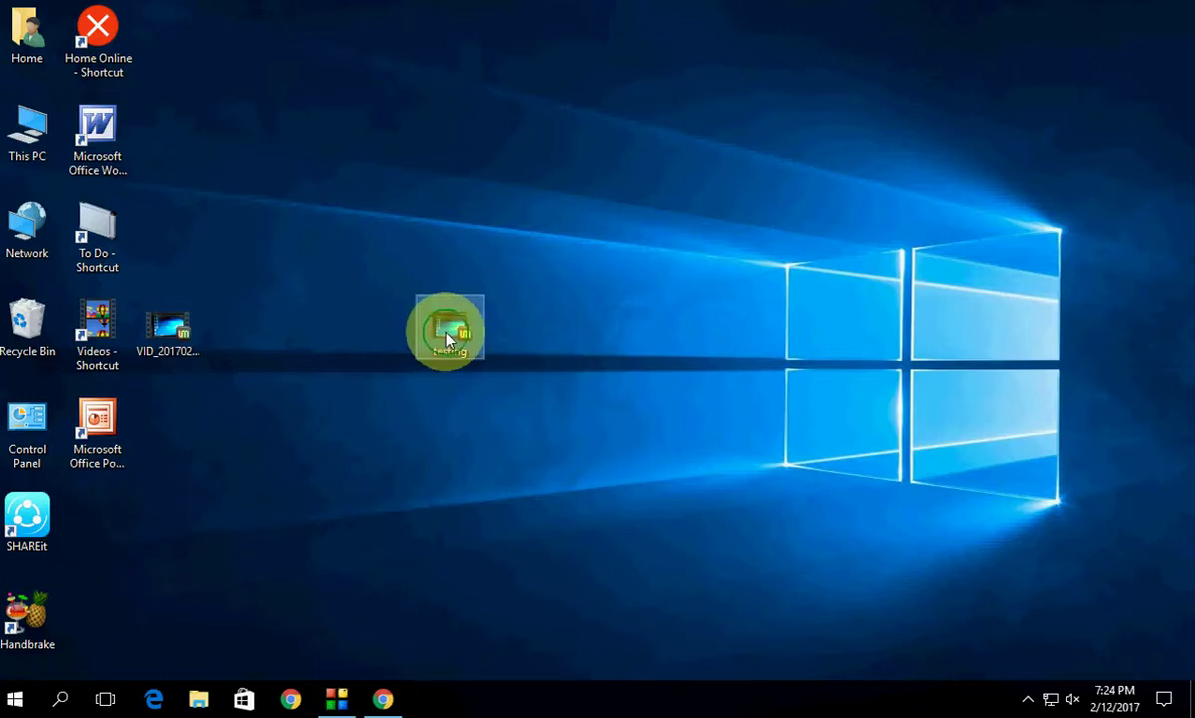
right_click(447, 339)
click(503, 665)
drag(513, 200, 638, 147)
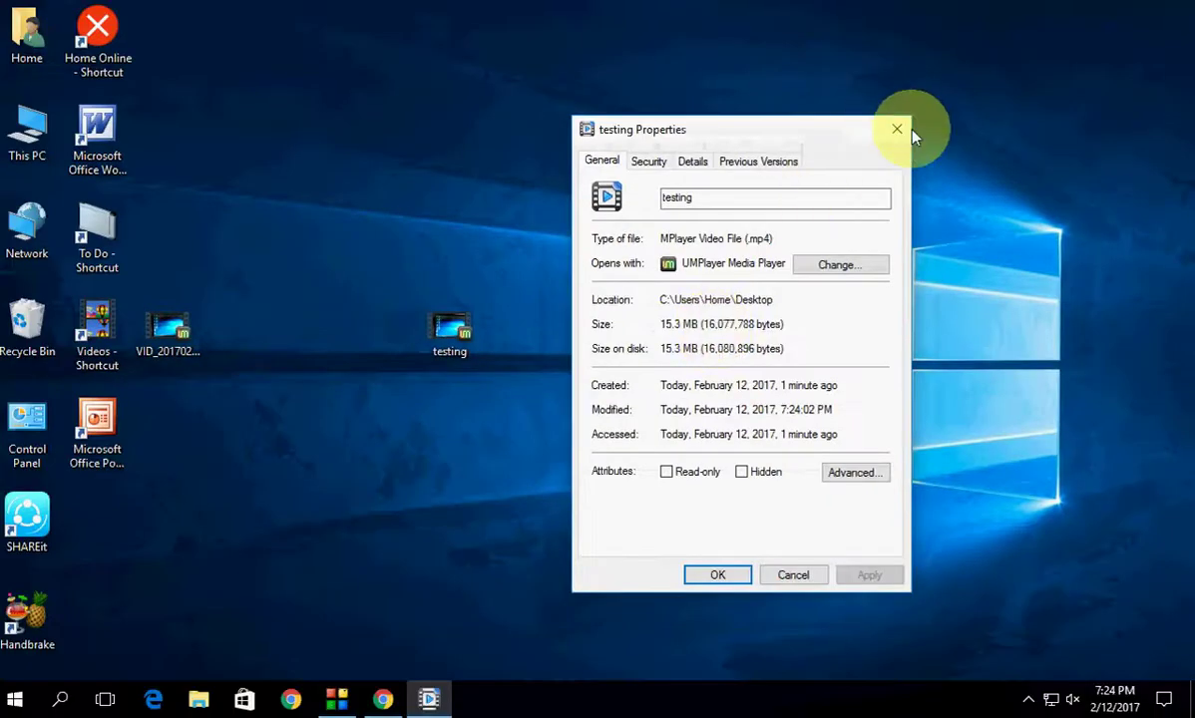
click(898, 131)
right_click(165, 325)
mouse_move(349, 363)
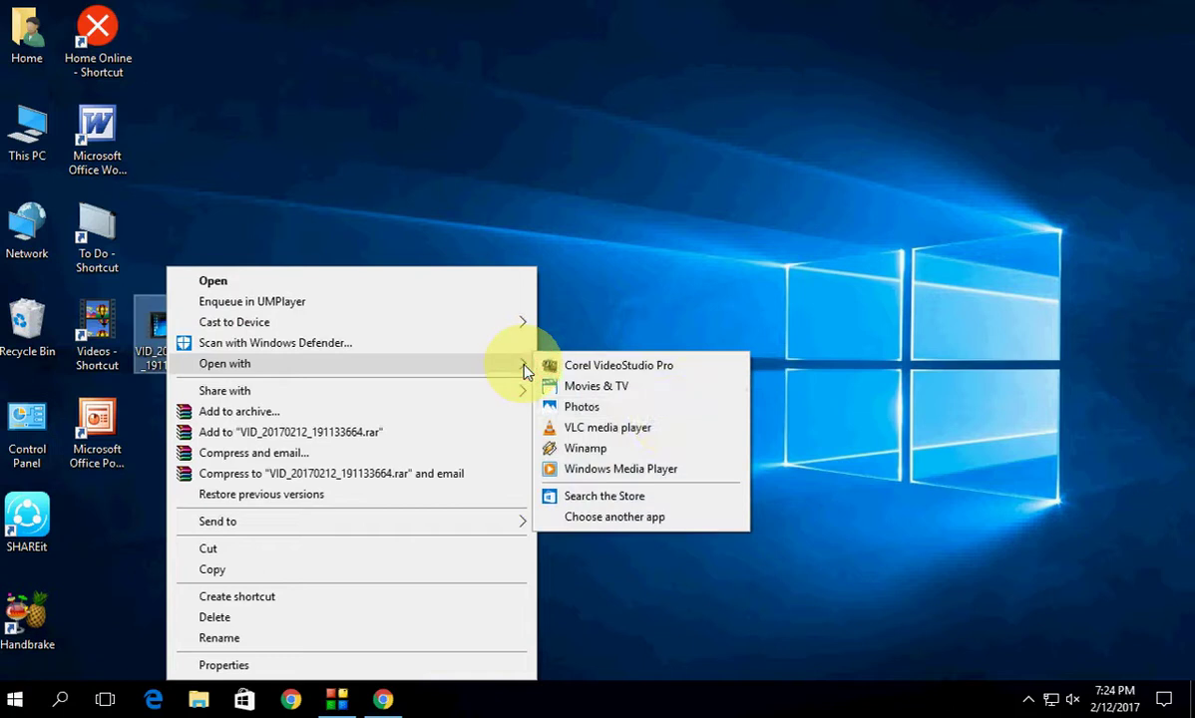
click(666, 427)
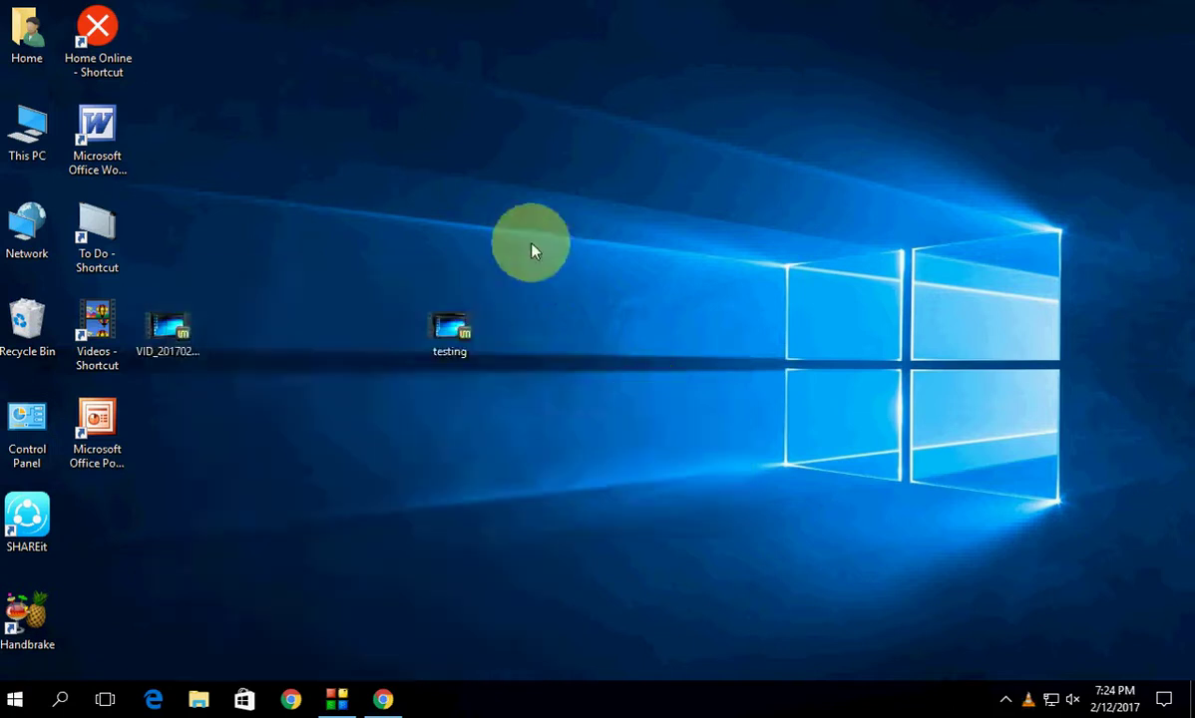
Shrink VLC into the top-left, move testing.mp4 beside it, and bring up its options
double_click(1057, 16)
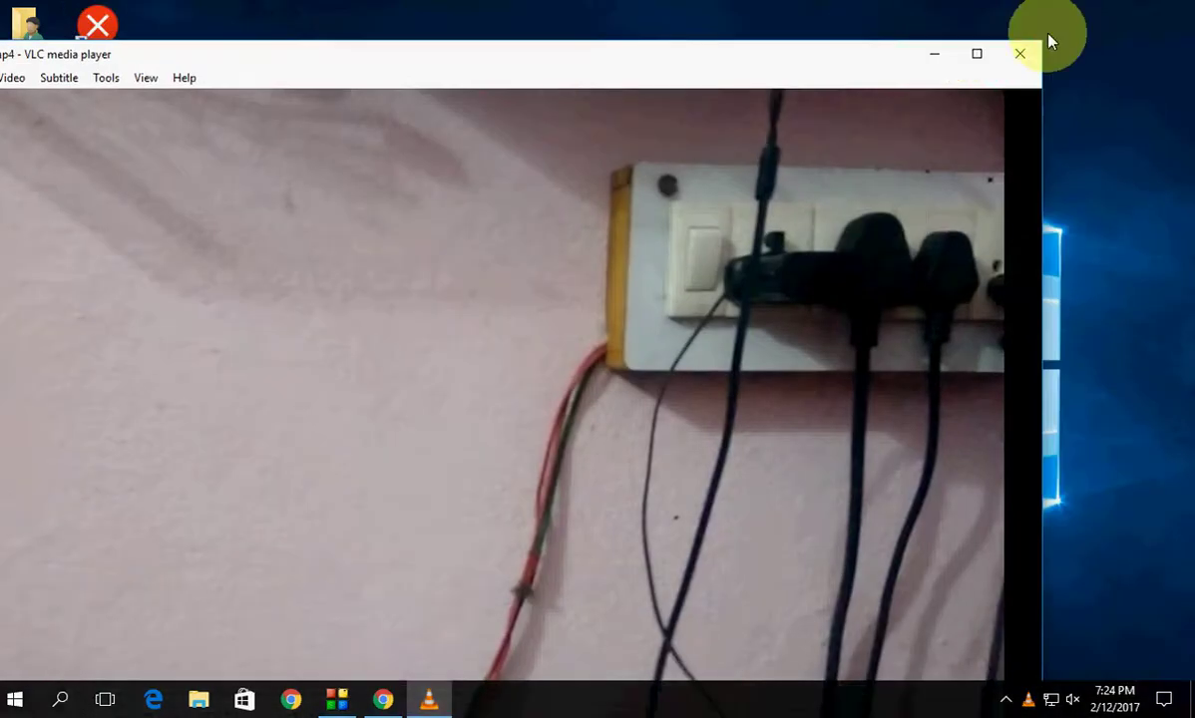
mouse_move(1026, 53)
mouse_down()
mouse_move(238, 188)
mouse_move(240, 75)
mouse_up()
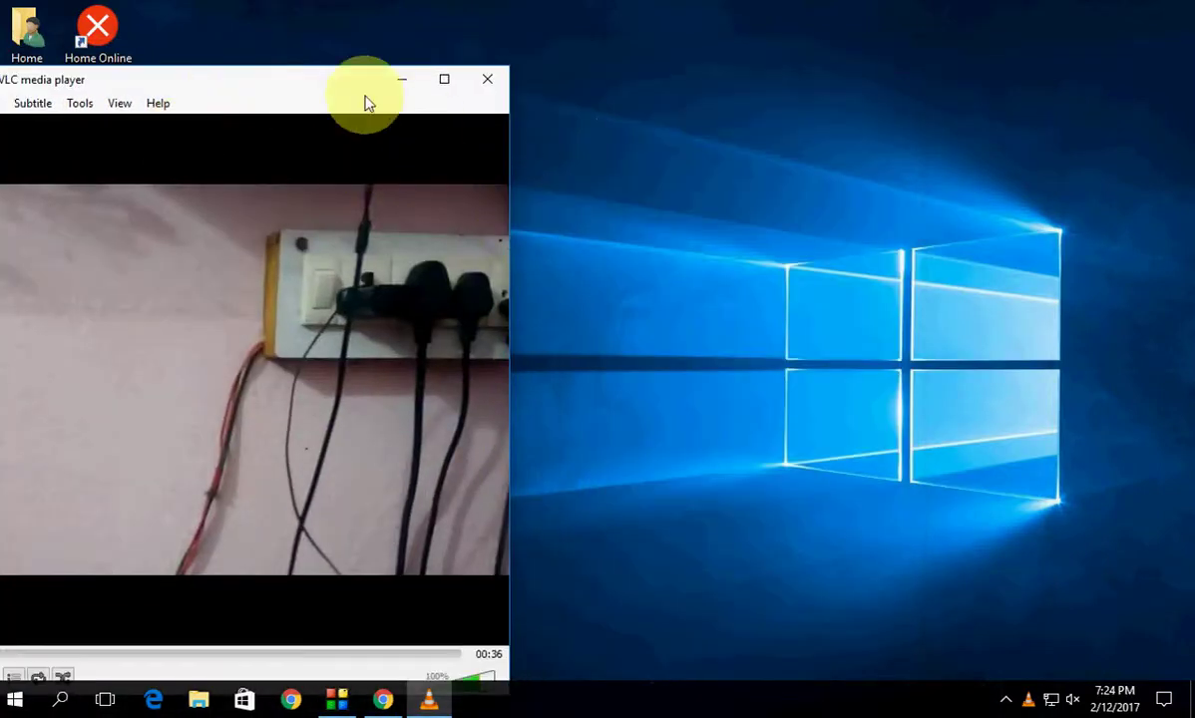
drag(365, 90, 123, 77)
drag(454, 327, 735, 230)
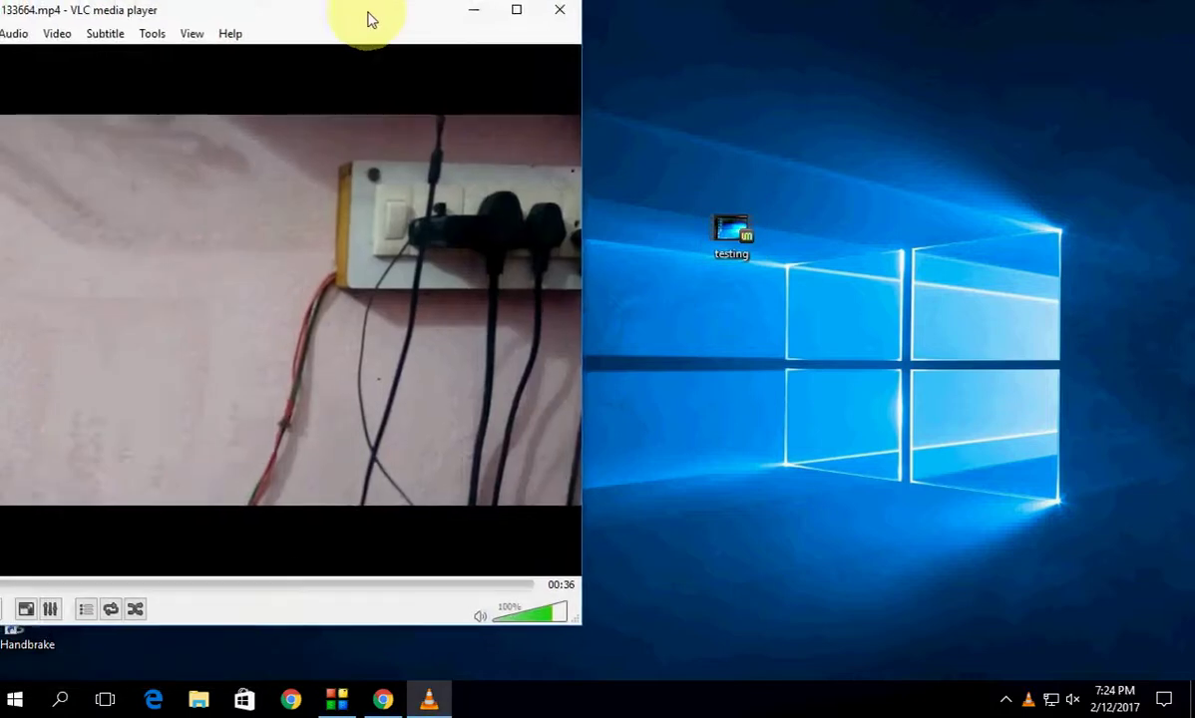
drag(214, 80, 407, 13)
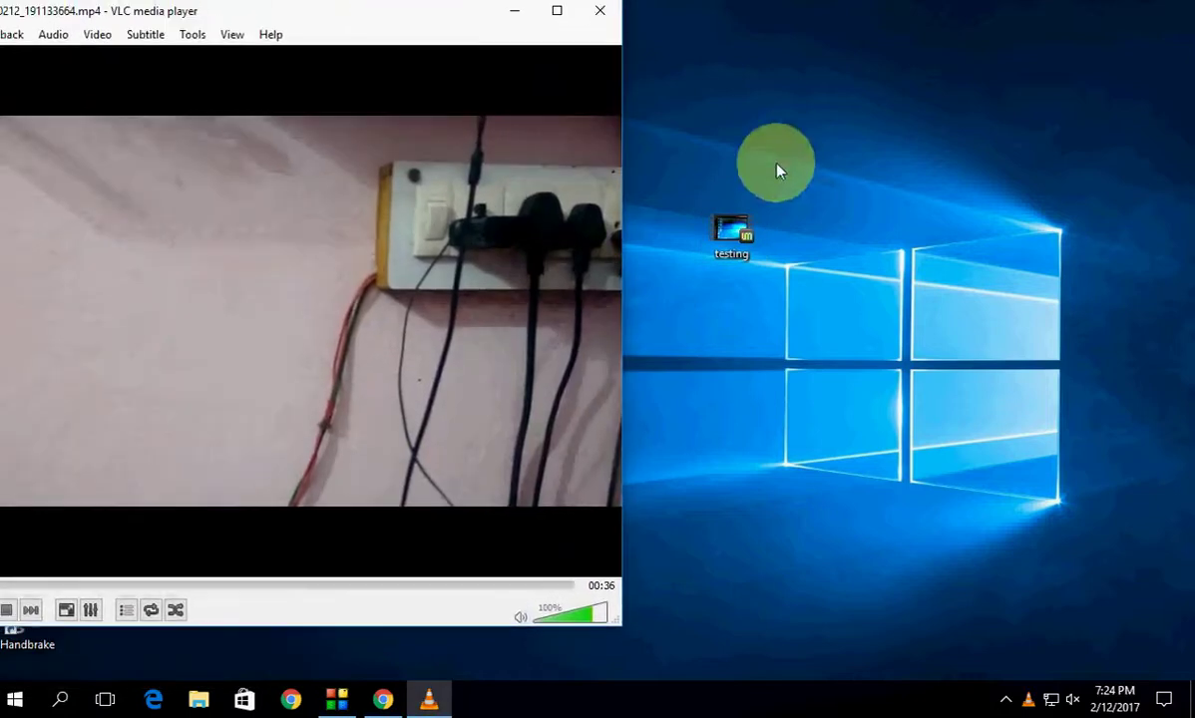
click(740, 221)
right_click(739, 216)
mouse_move(796, 311)
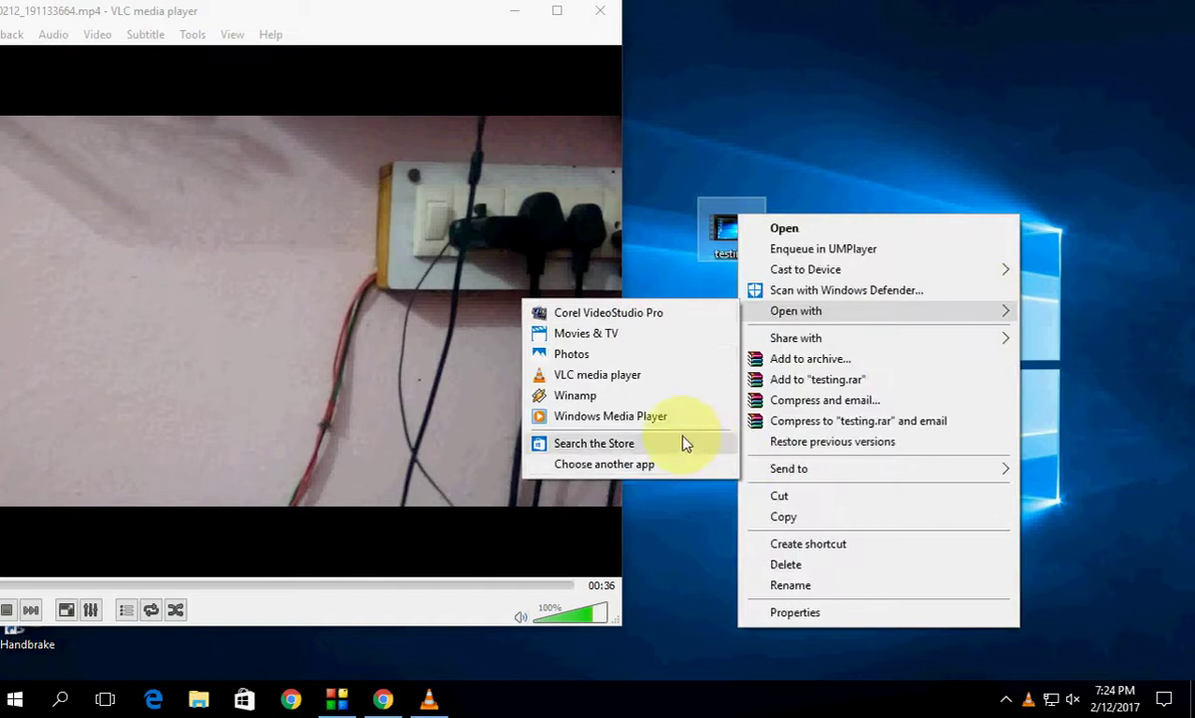
Play testing.mp4 in Windows Media Player beside the original in VLC, both from the start
click(675, 423)
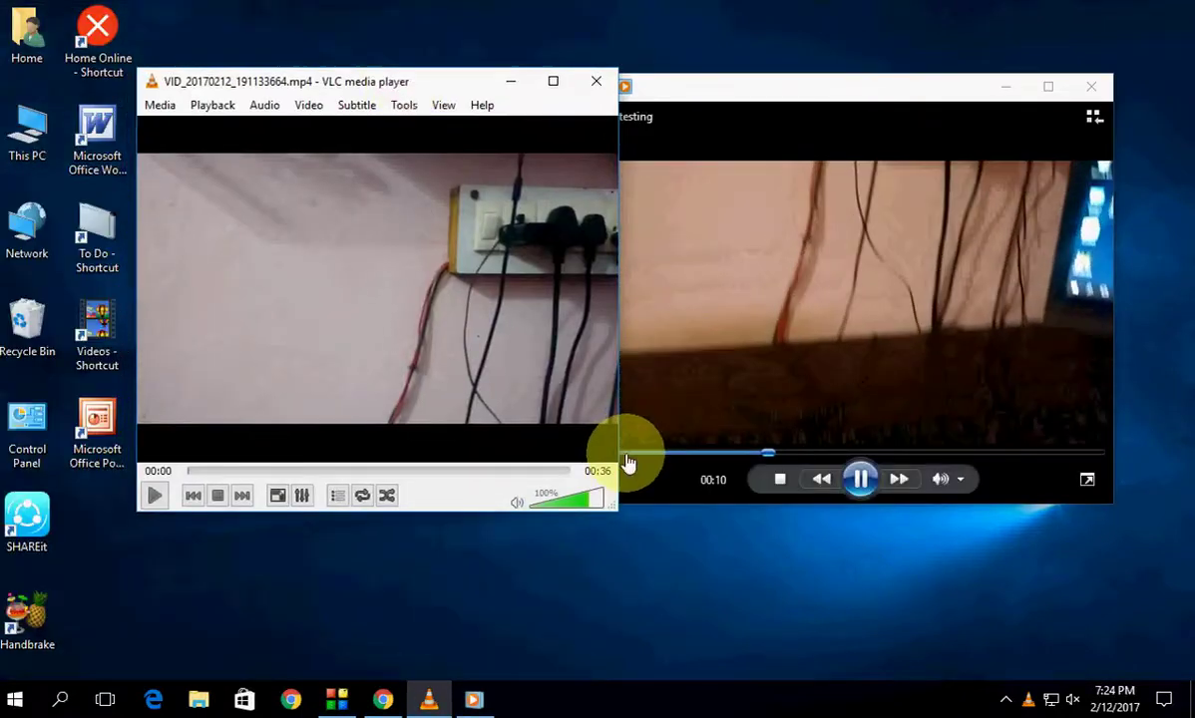
key(space)
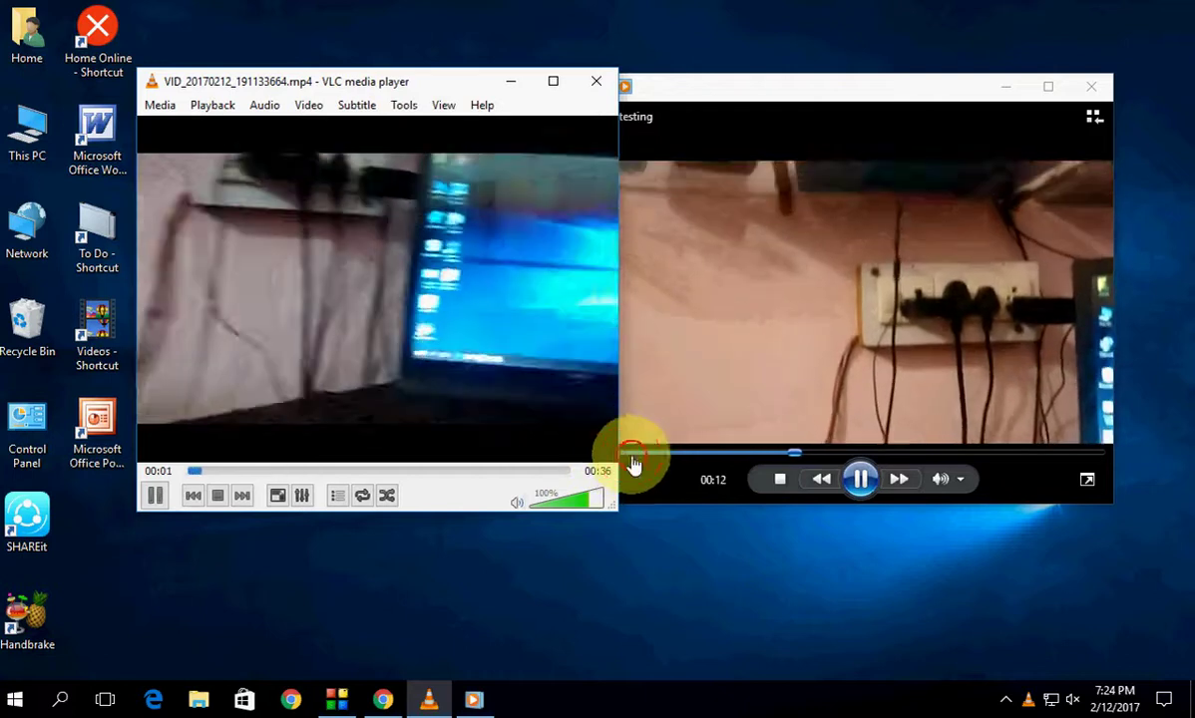
click(631, 456)
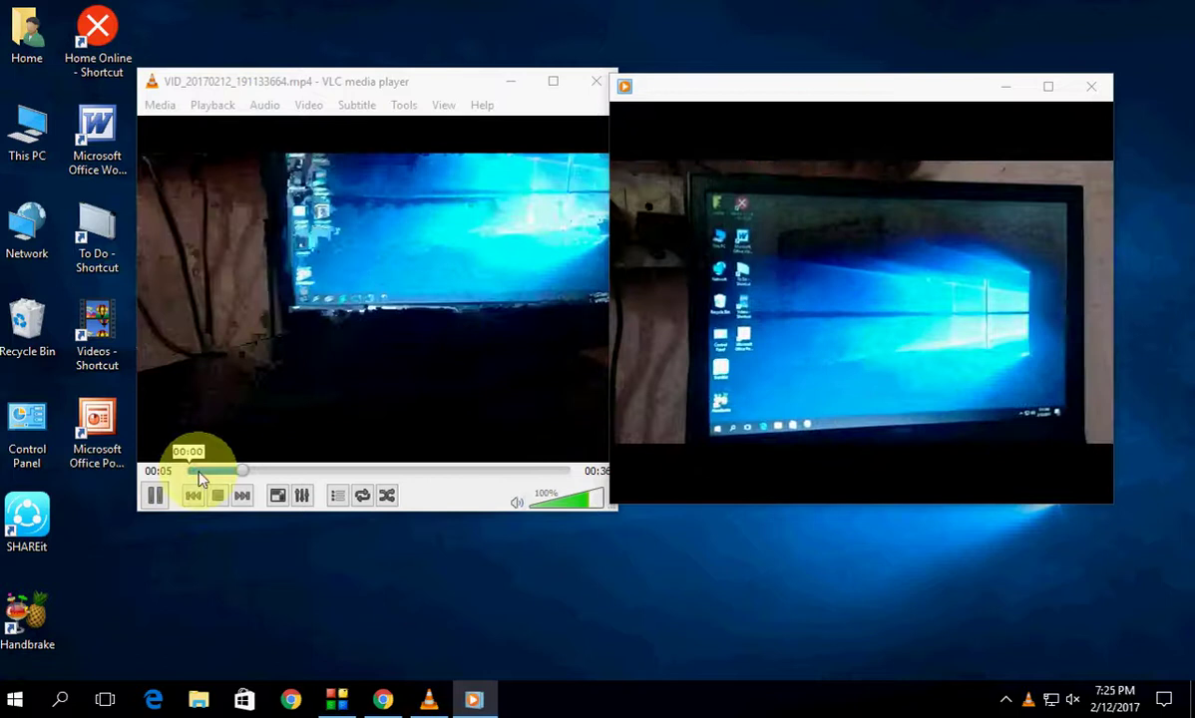
click(198, 472)
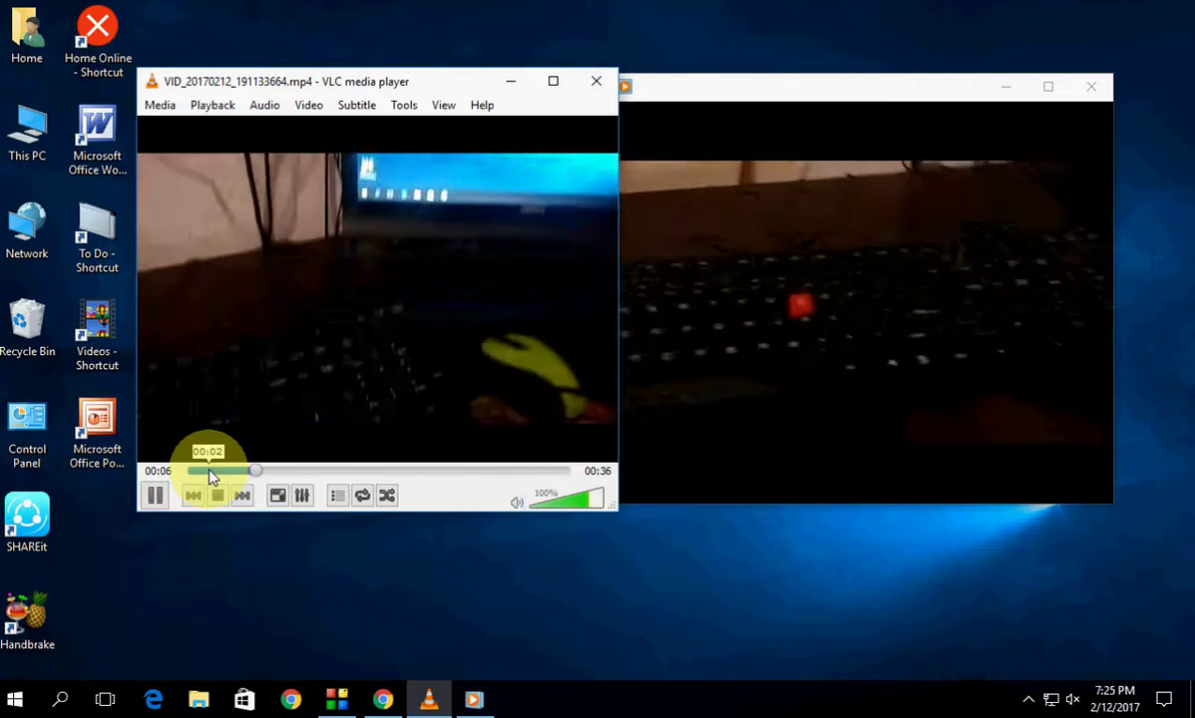
click(747, 280)
drag(379, 83, 335, 86)
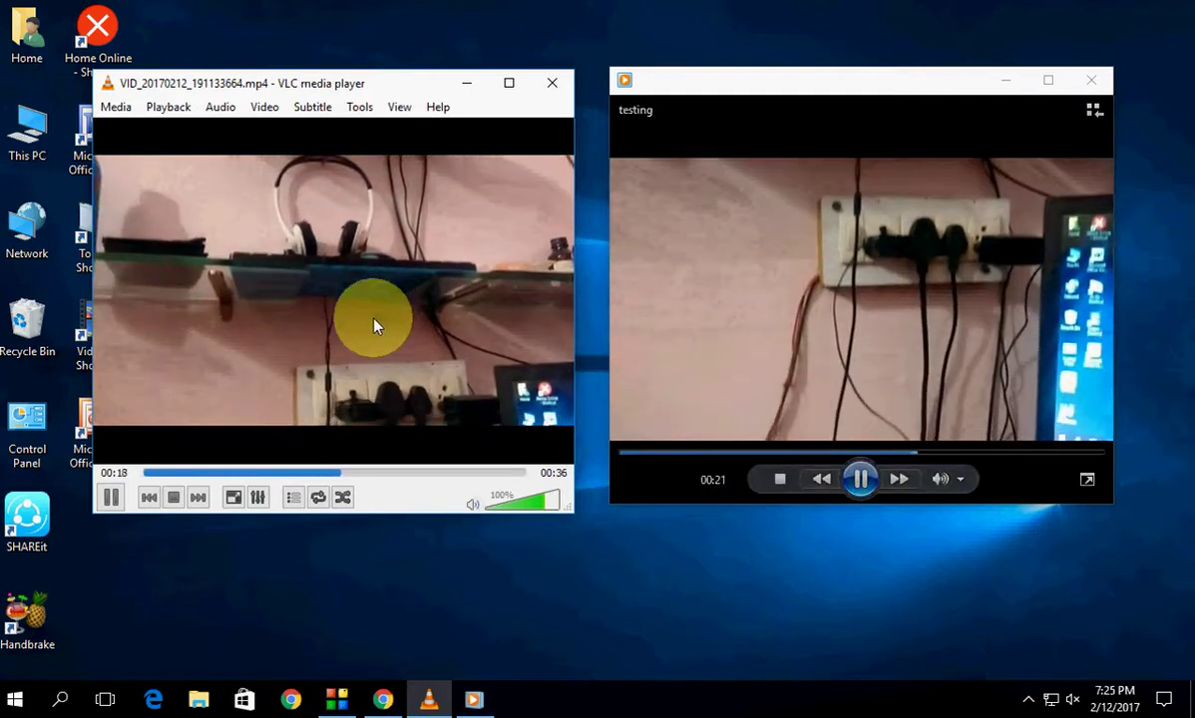
Close Windows Media Player and VLC, then bring up the desktop options
click(1091, 79)
click(552, 83)
right_click(315, 181)
click(402, 249)
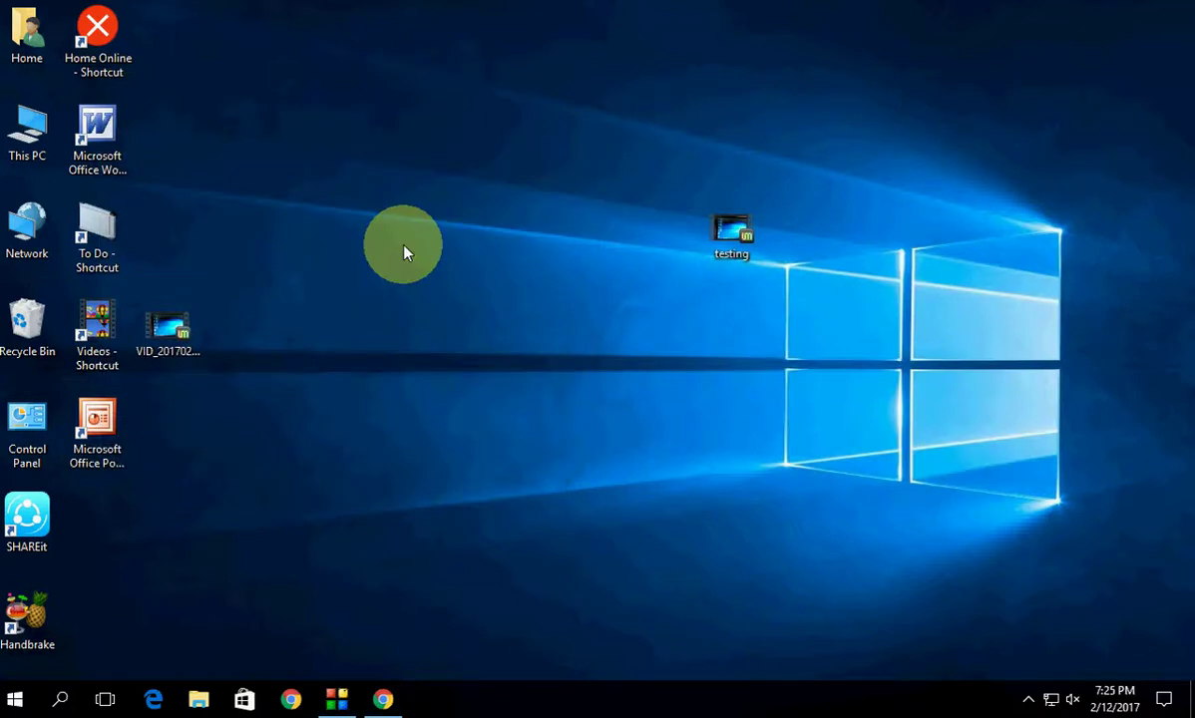